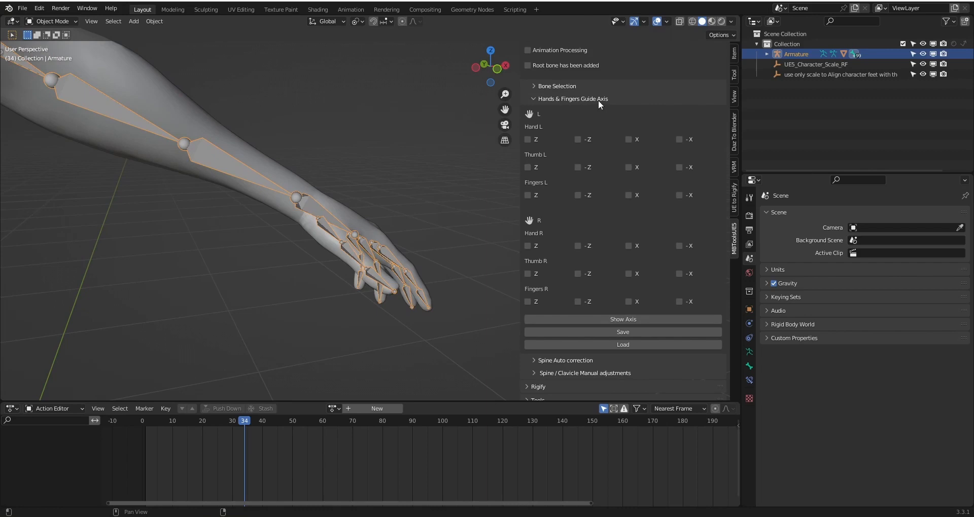
# - Show the armature's bone axes, switch the armature to Pose Mode and select the left hand bone
pyautogui.click(627, 320)
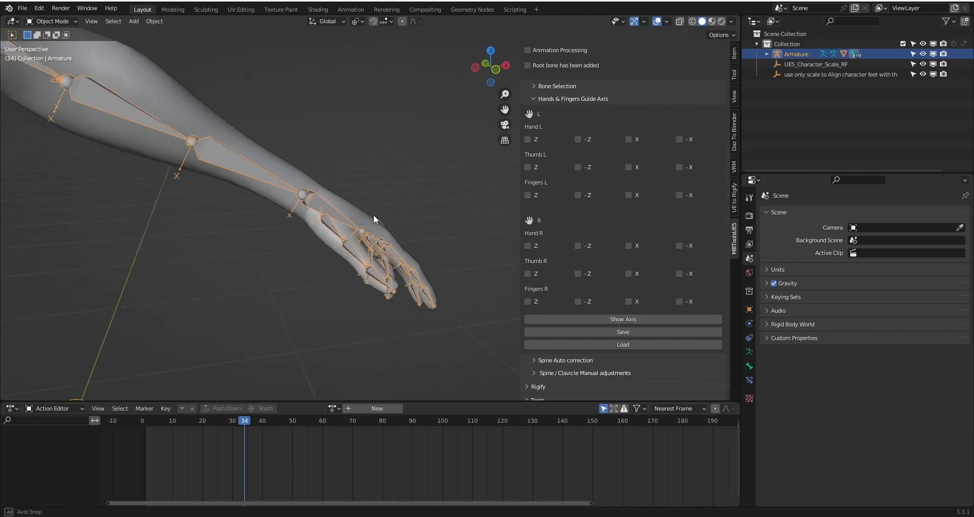
pyautogui.hotkey('ctrl', 'Tab')
pyautogui.moveTo(359, 229); pyautogui.dragTo(252, 247, button='middle')
pyautogui.scroll(3, 350, 219)
pyautogui.click(350, 236)
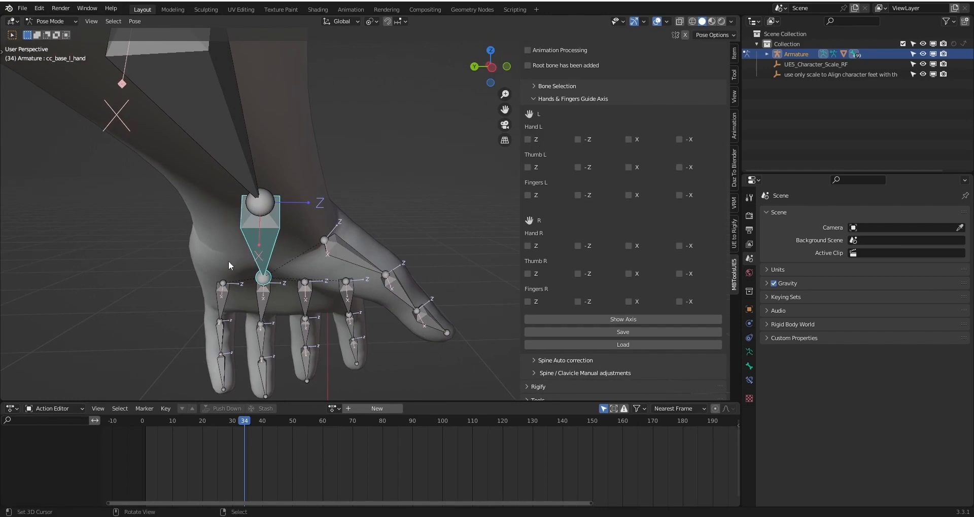
# - Inspect the left hand bone's axis directions and set the Hand L guide axis to -X
pyautogui.moveTo(385, 213); pyautogui.dragTo(208, 256, button='middle')
pyautogui.moveTo(411, 188); pyautogui.dragTo(375, 192, button='middle')
pyautogui.moveTo(289, 233); pyautogui.dragTo(288, 257, button='middle')
pyautogui.moveTo(258, 313); pyautogui.dragTo(301, 255, button='middle')
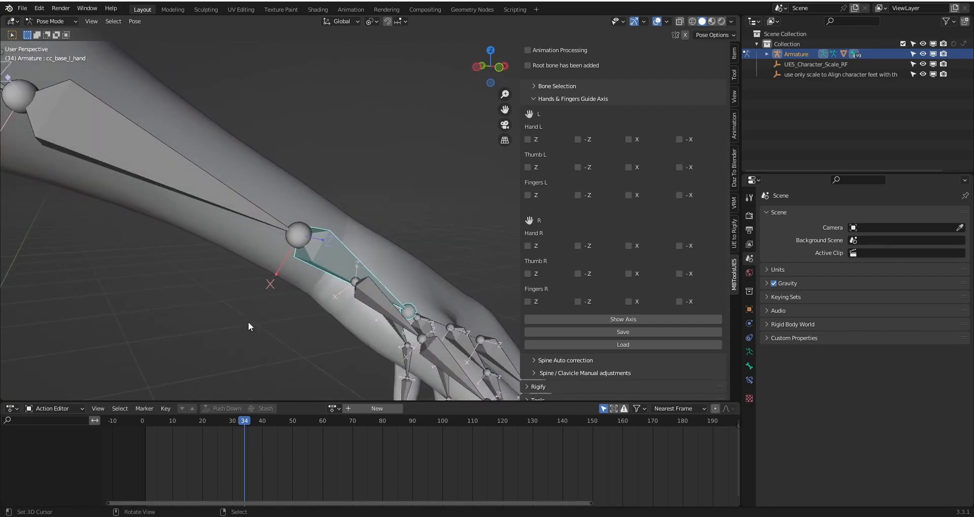
pyautogui.moveTo(249, 322); pyautogui.dragTo(336, 198, button='middle')
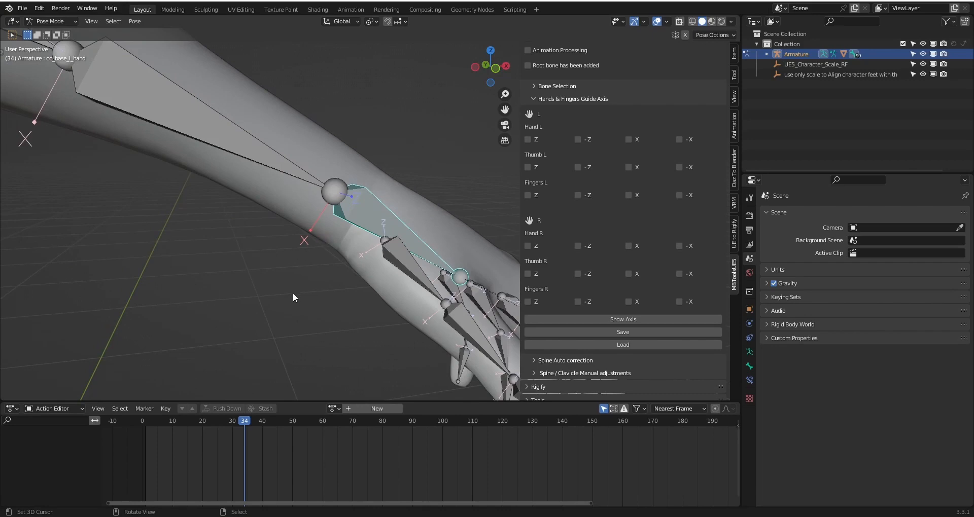
pyautogui.moveTo(369, 169); pyautogui.dragTo(412, 182, button='middle')
pyautogui.click(677, 144)
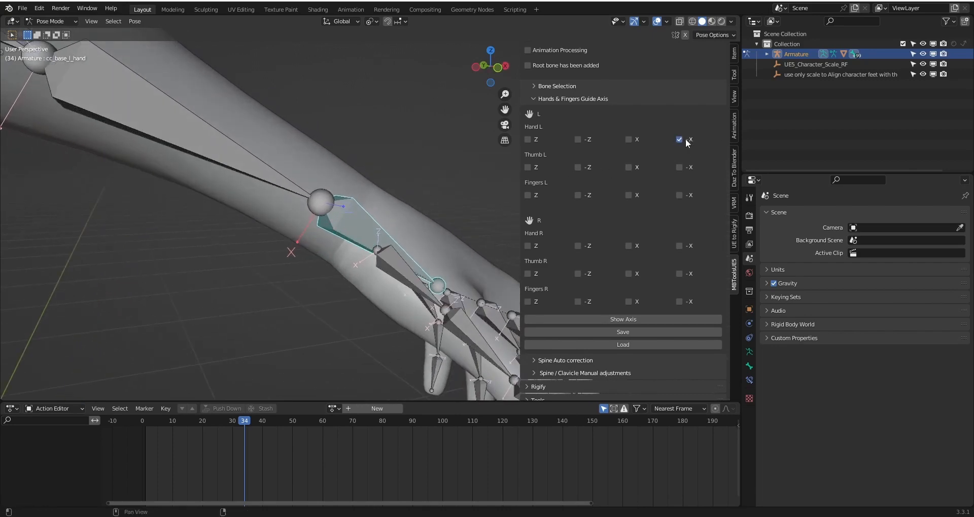
# - Select the first bone of the left thumb and set the Thumb L guide axis to Z
pyautogui.moveTo(304, 223); pyautogui.dragTo(202, 219, button='middle')
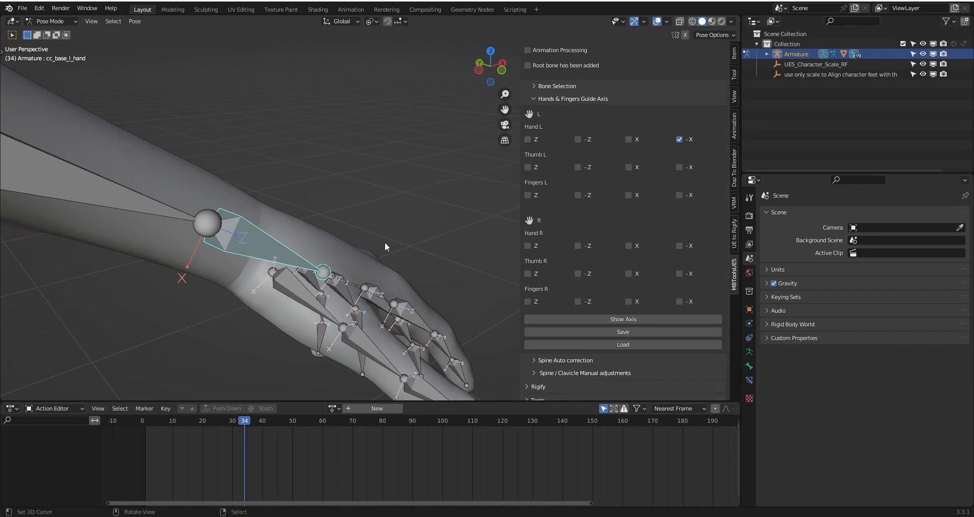
pyautogui.moveTo(278, 244); pyautogui.dragTo(310, 195, button='middle')
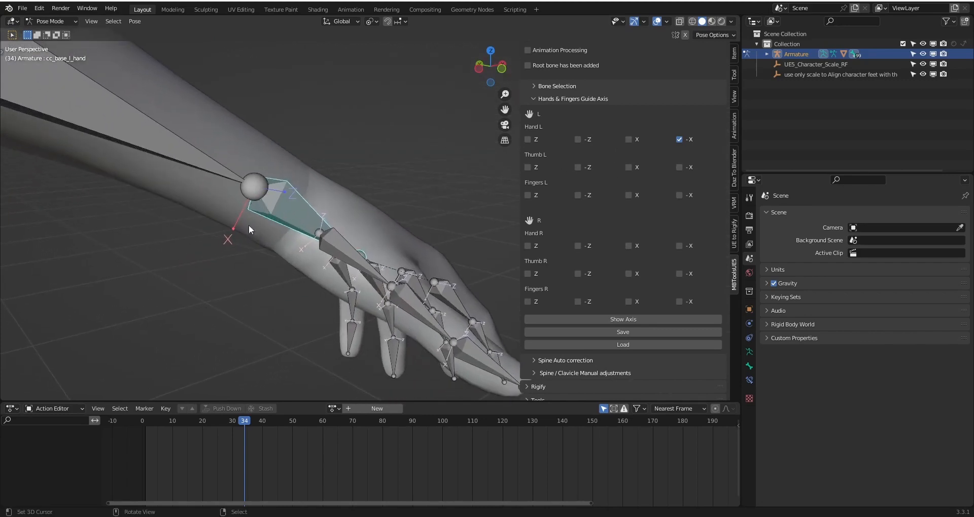
pyautogui.moveTo(242, 235); pyautogui.dragTo(182, 224, button='middle')
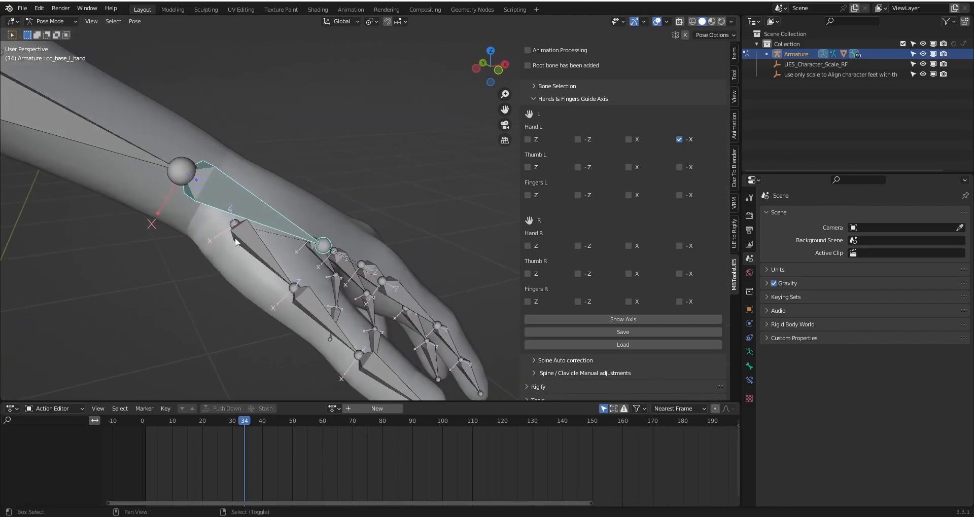
pyautogui.moveTo(304, 238); pyautogui.dragTo(240, 205, button='middle')
pyautogui.rightClick(247, 212)
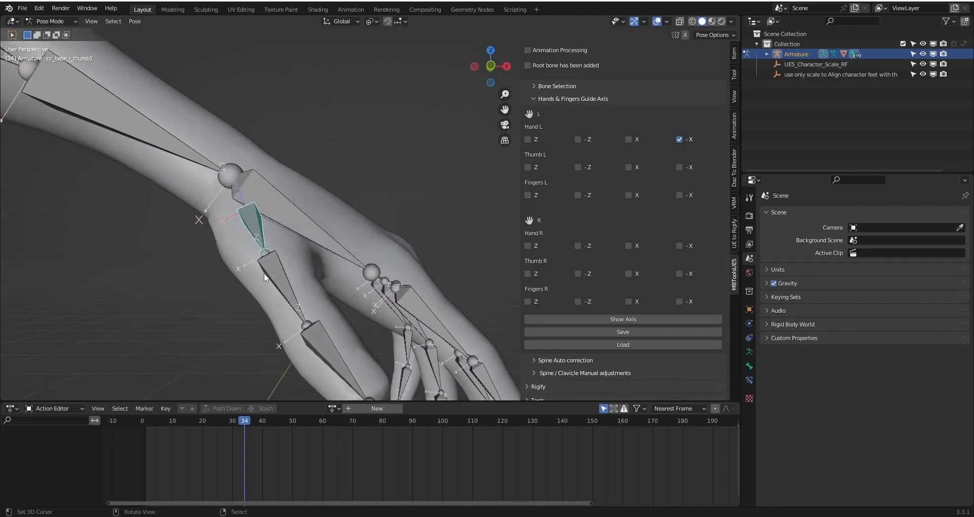
pyautogui.moveTo(264, 276); pyautogui.dragTo(282, 300, button='middle')
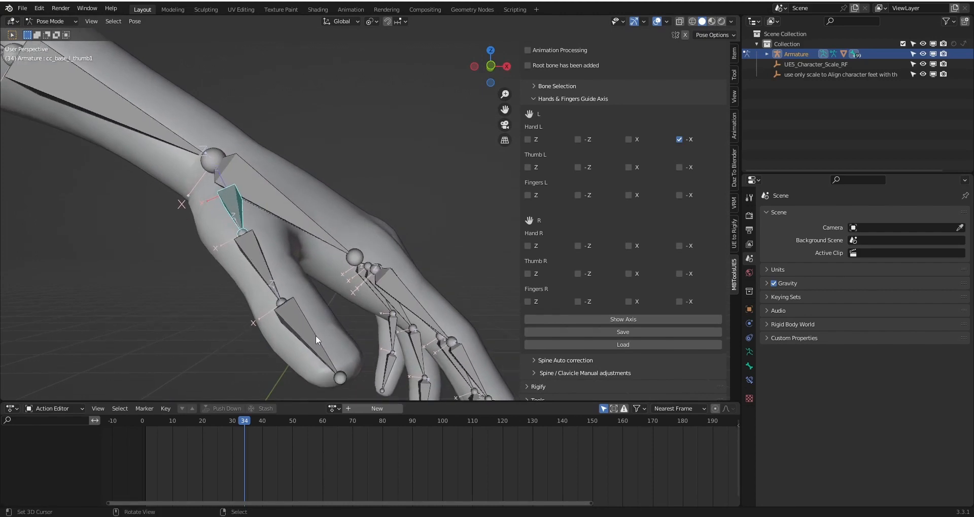
pyautogui.moveTo(223, 205); pyautogui.dragTo(217, 178, button='middle')
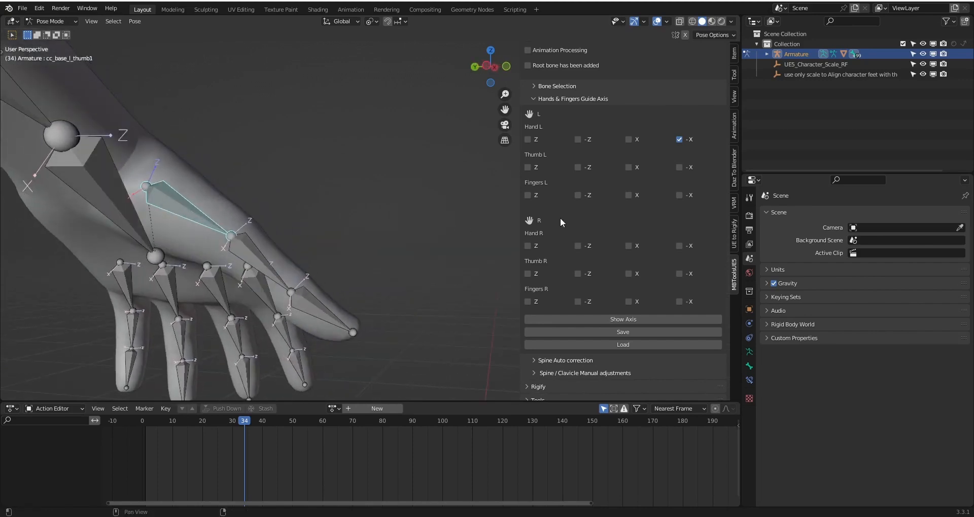
pyautogui.keyDown('shift'); pyautogui.moveTo(445, 182); pyautogui.dragTo(474, 217, button='middle'); pyautogui.keyUp('shift')
pyautogui.click(528, 167)
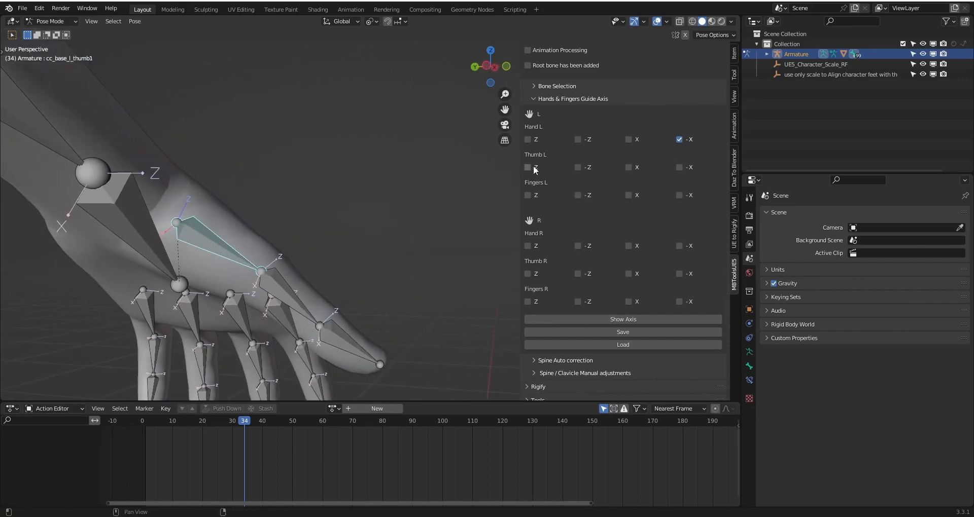
# - Check the axes on the left ring and middle finger bones and set the Fingers L guide axis to -X
pyautogui.moveTo(304, 218); pyautogui.dragTo(234, 238, button='middle')
pyautogui.click(230, 255)
pyautogui.scroll(3, 238, 234)
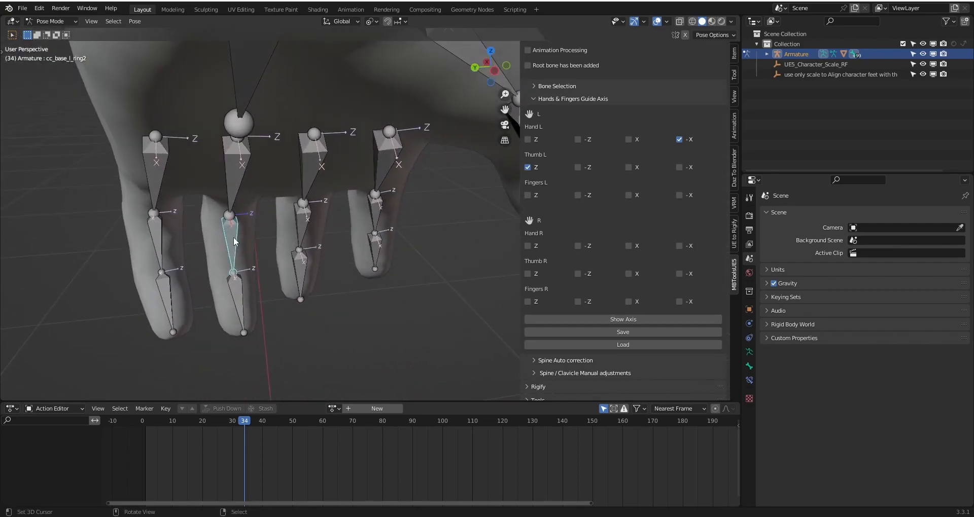
pyautogui.click(307, 224)
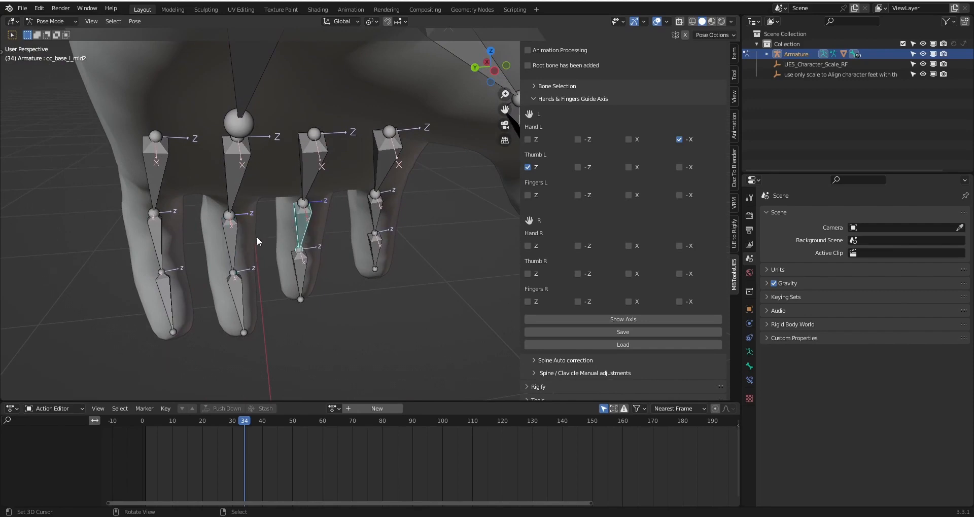
pyautogui.click(235, 229)
pyautogui.moveTo(236, 229); pyautogui.dragTo(311, 233, button='middle')
pyautogui.moveTo(92, 158); pyautogui.dragTo(231, 230, button='middle')
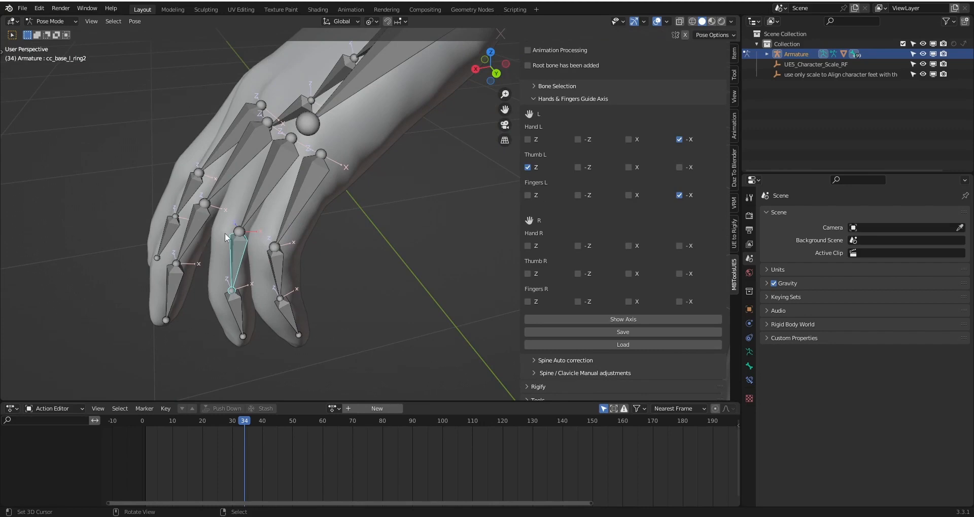
# - Select the right hand bone and set the Hand R guide axis to X
pyautogui.moveTo(169, 254); pyautogui.dragTo(300, 203, button='middle')
pyautogui.rightClick(301, 190)
pyautogui.moveTo(300, 190)
pyautogui.mouseDown(button='middle')
pyautogui.moveTo(412, 184)
pyautogui.moveTo(310, 223)
pyautogui.moveTo(284, 195)
pyautogui.mouseUp(button='middle')
pyautogui.click(257, 231)
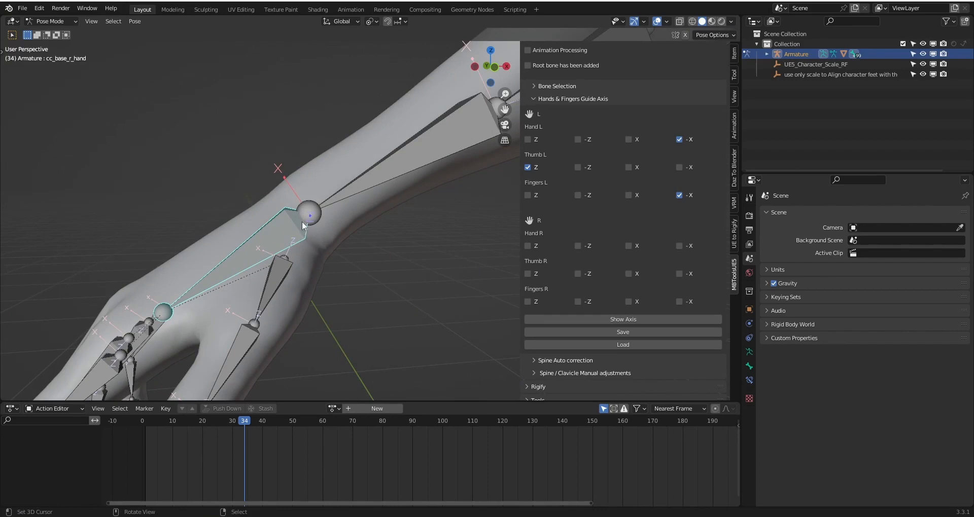
pyautogui.keyDown('shift'); pyautogui.moveTo(424, 324); pyautogui.dragTo(382, 288, button='middle'); pyautogui.keyUp('shift')
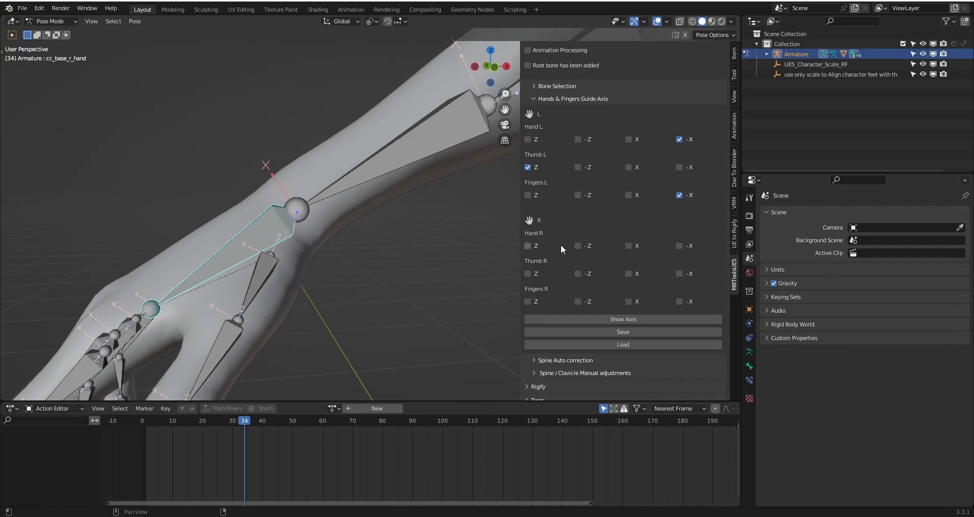
pyautogui.keyDown('shift'); pyautogui.moveTo(366, 254); pyautogui.dragTo(362, 240, button='middle'); pyautogui.keyUp('shift')
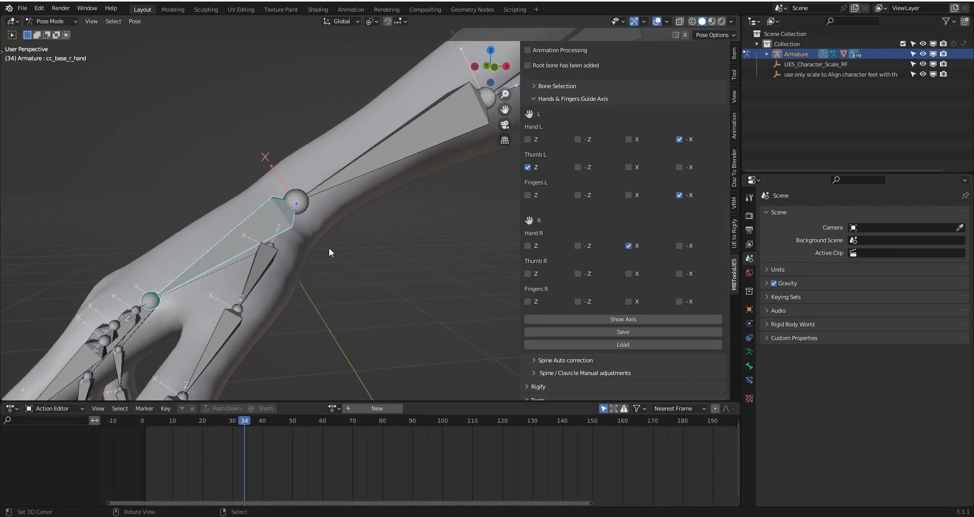
# - Select all three right thumb bones to inspect their axis directions
pyautogui.keyDown('shift'); pyautogui.moveTo(292, 255); pyautogui.dragTo(308, 225, button='middle'); pyautogui.keyUp('shift')
pyautogui.rightClick(296, 246)
pyautogui.rightClick(311, 213)
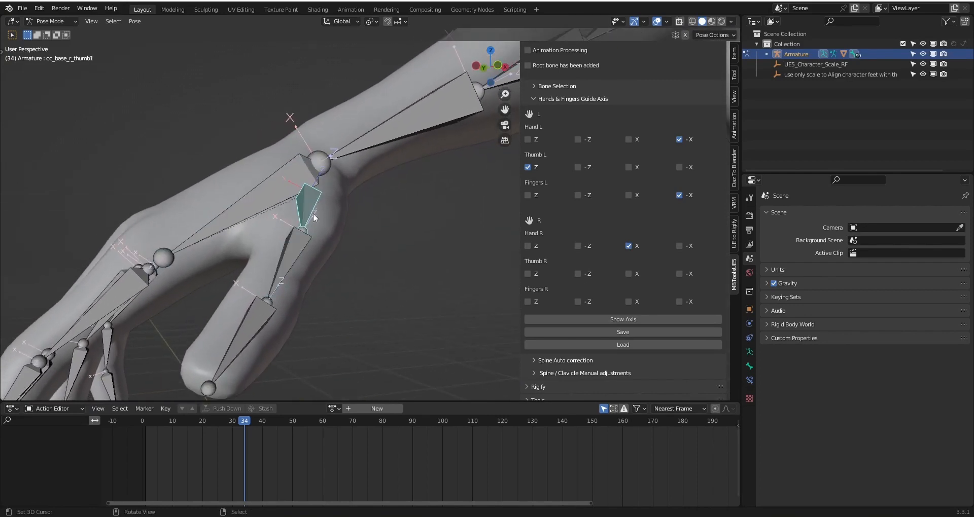
pyautogui.keyDown('shift'); pyautogui.rightClick(286, 258); pyautogui.keyUp('shift')
pyautogui.keyDown('shift'); pyautogui.rightClick(250, 333); pyautogui.keyUp('shift')
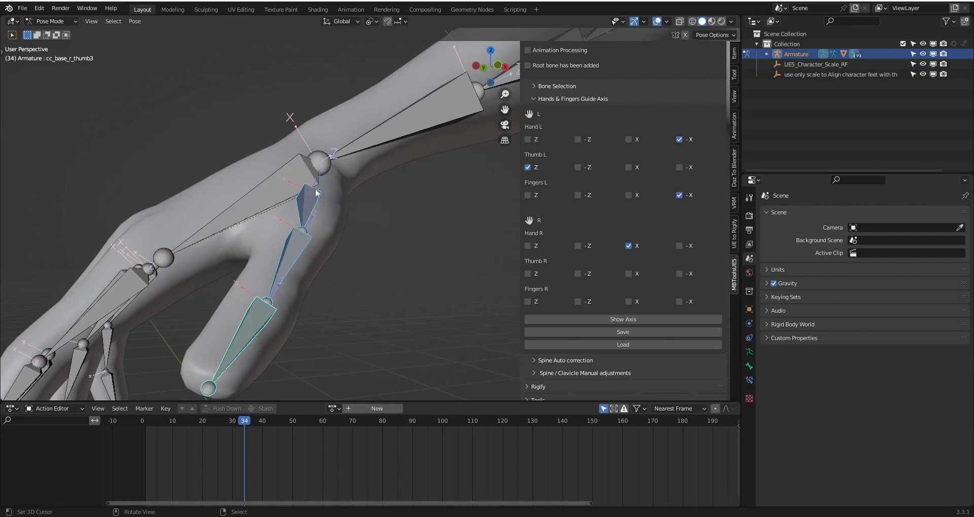
pyautogui.moveTo(316, 193); pyautogui.dragTo(320, 188, button='middle')
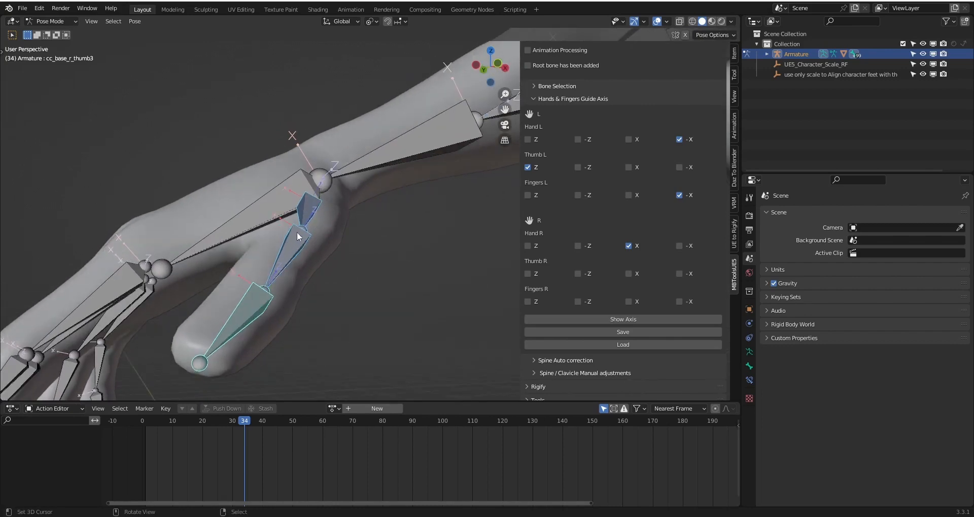
# - Compare the right thumb with the left arm's side and set the Thumb R guide axis to Z
pyautogui.scroll(-3, 367, 250)
pyautogui.keyDown('shift'); pyautogui.moveTo(367, 250); pyautogui.dragTo(167, 254, button='middle'); pyautogui.keyUp('shift')
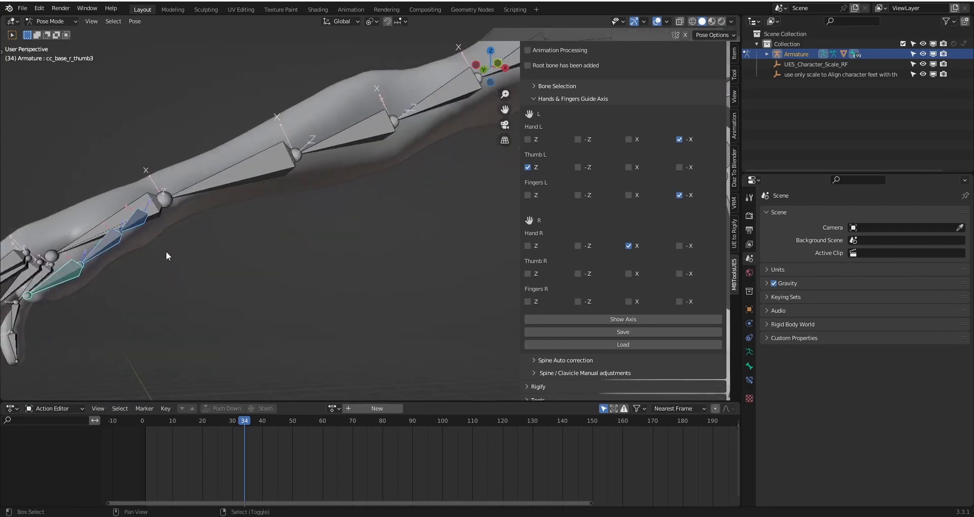
pyautogui.scroll(-5, 167, 254)
pyautogui.keyDown('shift'); pyautogui.moveTo(382, 243); pyautogui.dragTo(45, 264, button='middle'); pyautogui.keyUp('shift')
pyautogui.moveTo(472, 259); pyautogui.dragTo(376, 230, button='middle')
pyautogui.scroll(3, 376, 230)
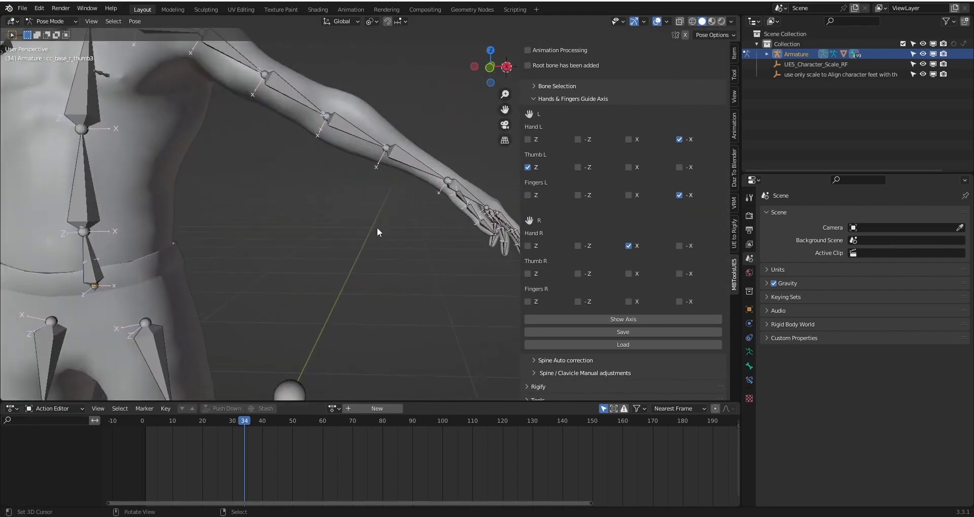
pyautogui.keyDown('shift'); pyautogui.moveTo(479, 215); pyautogui.dragTo(370, 244, button='middle'); pyautogui.keyUp('shift')
pyautogui.scroll(4, 368, 246)
pyautogui.scroll(-8, 358, 258)
pyautogui.keyDown('shift'); pyautogui.moveTo(228, 213); pyautogui.dragTo(385, 276, button='middle'); pyautogui.keyUp('shift')
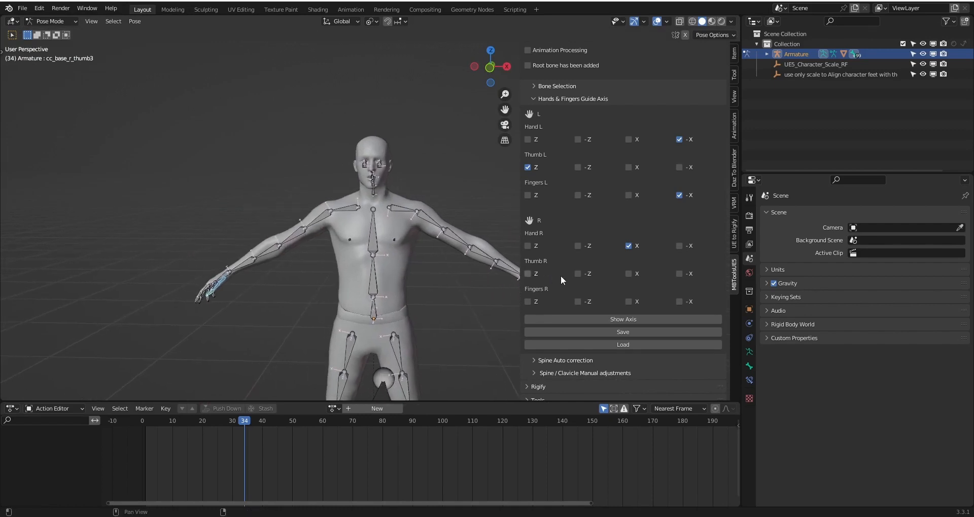
pyautogui.click(527, 275)
# - Select the first bone of the right thumb and examine its Z axis from the palm side
pyautogui.scroll(3, 305, 294)
pyautogui.keyDown('shift'); pyautogui.moveTo(144, 310); pyautogui.dragTo(395, 272, button='middle'); pyautogui.keyUp('shift')
pyautogui.scroll(2, 396, 273)
pyautogui.scroll(2, 396, 274)
pyautogui.keyDown('shift'); pyautogui.moveTo(404, 375); pyautogui.dragTo(341, 245, button='middle'); pyautogui.keyUp('shift')
pyautogui.rightClick(331, 281)
pyautogui.scroll(2, 330, 281)
pyautogui.keyDown('shift'); pyautogui.moveTo(418, 281); pyautogui.dragTo(369, 255, button='middle'); pyautogui.keyUp('shift')
pyautogui.scroll(5, 369, 255)
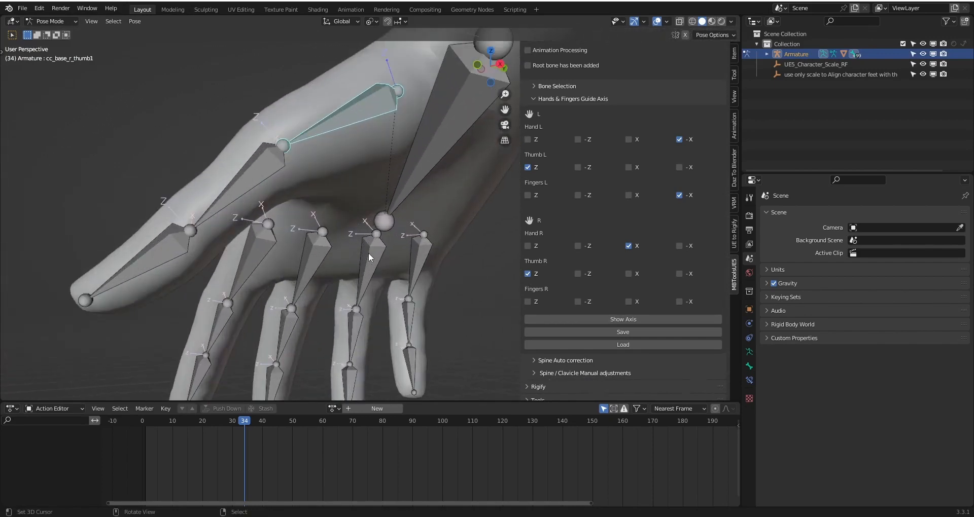
pyautogui.scroll(2, 361, 317)
# - Select the right index finger's second bone and set the Fingers R guide axis to X
pyautogui.rightClick(357, 325)
pyautogui.keyDown('shift'); pyautogui.moveTo(359, 320); pyautogui.dragTo(374, 187, button='middle'); pyautogui.keyUp('shift')
pyautogui.moveTo(384, 223); pyautogui.dragTo(239, 197, button='middle')
pyautogui.rightClick(371, 254)
pyautogui.scroll(-3, 373, 226)
pyautogui.moveTo(311, 270); pyautogui.dragTo(257, 231, button='middle')
pyautogui.rightClick(276, 247)
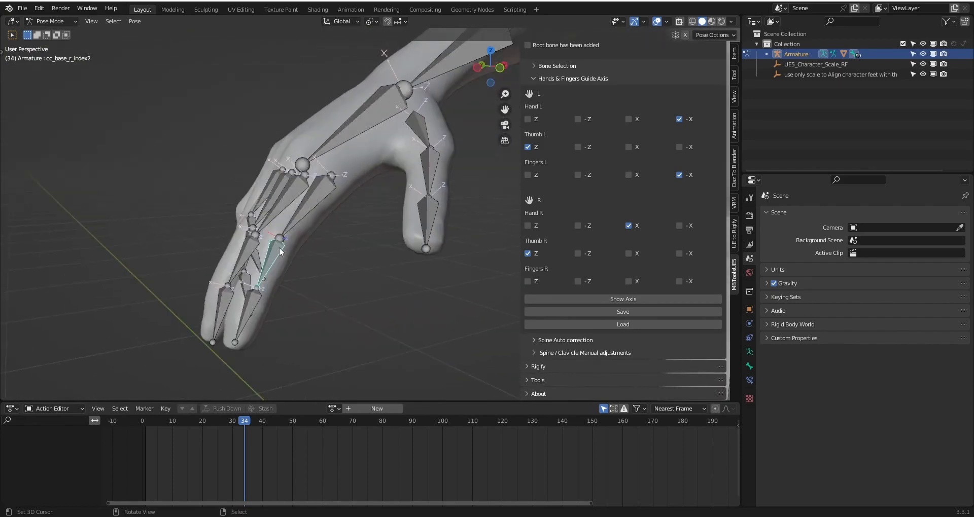
pyautogui.moveTo(278, 249)
pyautogui.mouseDown(button='middle')
pyautogui.moveTo(319, 257)
pyautogui.moveTo(279, 255)
pyautogui.mouseUp(button='middle')
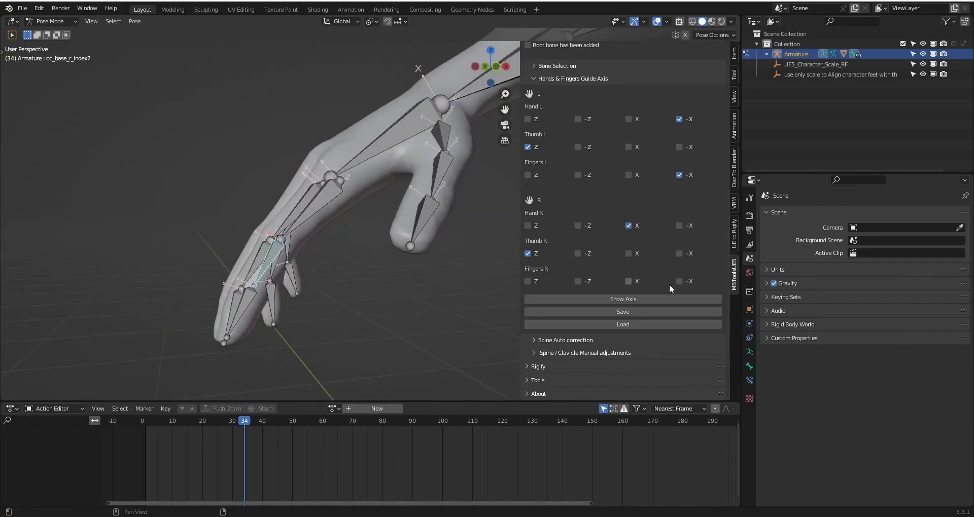
pyautogui.click(629, 281)
# - Select the left middle finger's second bone and examine the left hand's finger axes from several angles
pyautogui.scroll(-6, 197, 230)
pyautogui.scroll(6, 197, 231)
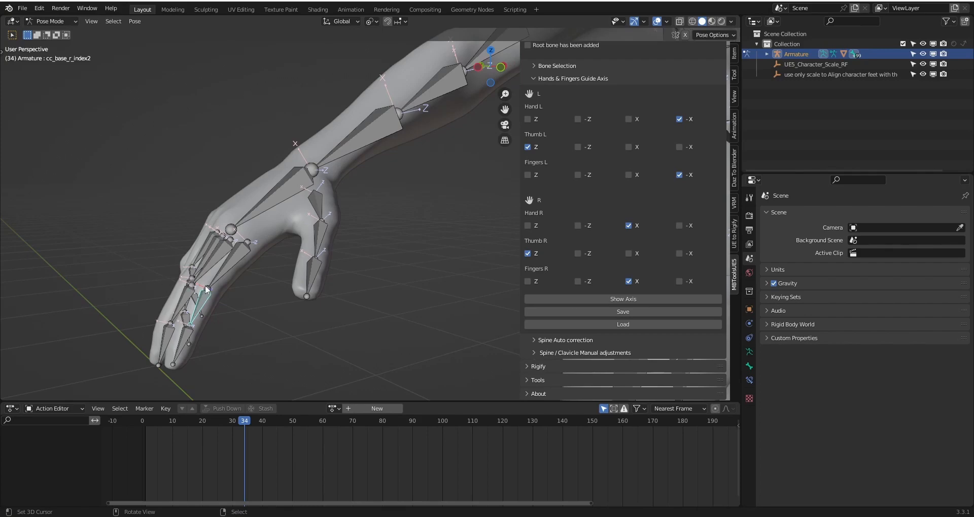
pyautogui.moveTo(166, 273); pyautogui.dragTo(106, 248, button='middle')
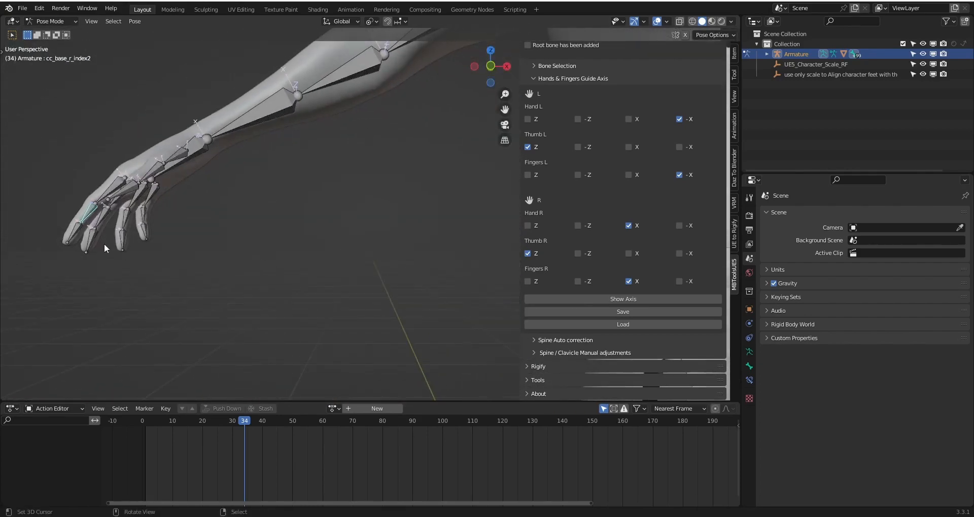
pyautogui.scroll(-6, 216, 224)
pyautogui.keyDown('shift'); pyautogui.moveTo(216, 223); pyautogui.dragTo(109, 224, button='middle'); pyautogui.keyUp('shift')
pyautogui.scroll(-2, 109, 224)
pyautogui.scroll(4, 332, 218)
pyautogui.keyDown('shift'); pyautogui.moveTo(403, 216); pyautogui.dragTo(350, 272, button='middle'); pyautogui.keyUp('shift')
pyautogui.scroll(2, 332, 218)
pyautogui.scroll(4, 309, 225)
pyautogui.rightClick(365, 261)
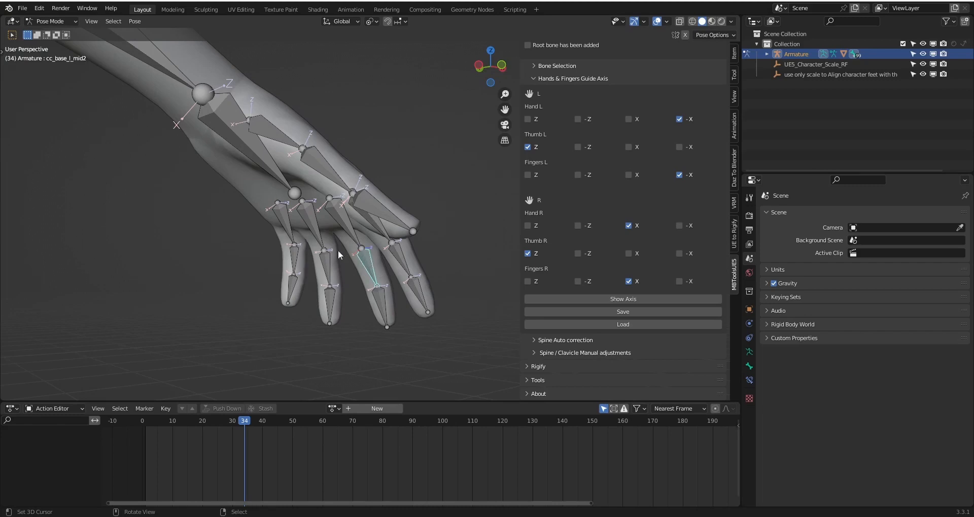
pyautogui.moveTo(362, 267); pyautogui.dragTo(171, 286, button='middle')
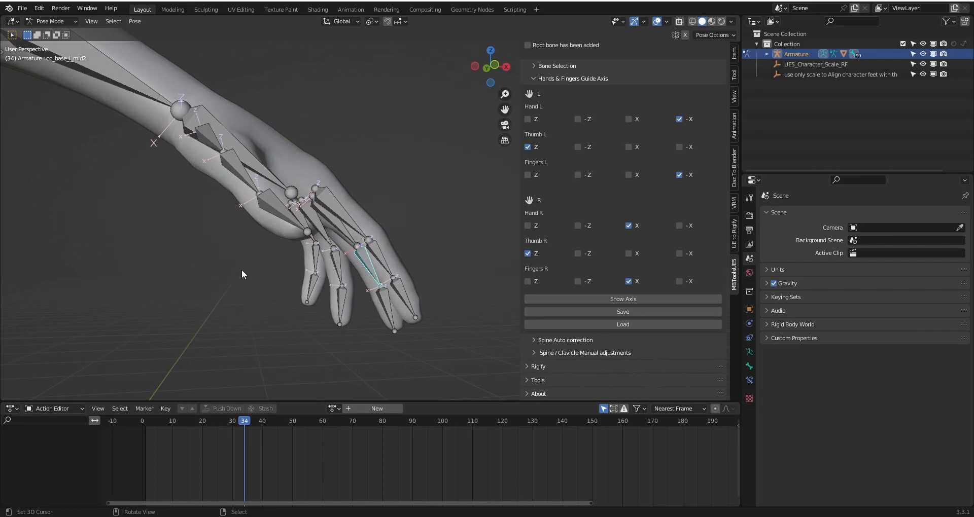
pyautogui.scroll(-2, 237, 268)
pyautogui.keyDown('shift'); pyautogui.moveTo(236, 268); pyautogui.dragTo(178, 255, button='middle'); pyautogui.keyUp('shift')
pyautogui.scroll(2, 178, 254)
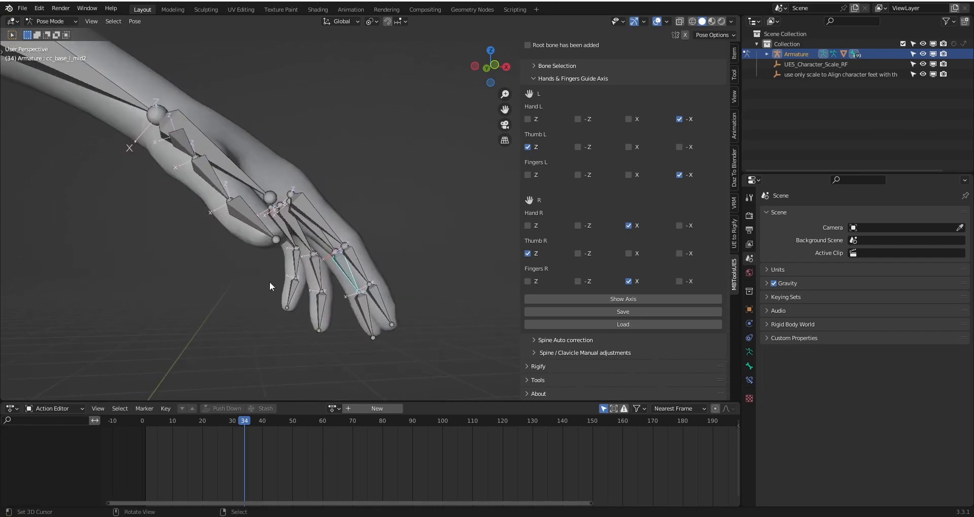
pyautogui.scroll(-8, 238, 294)
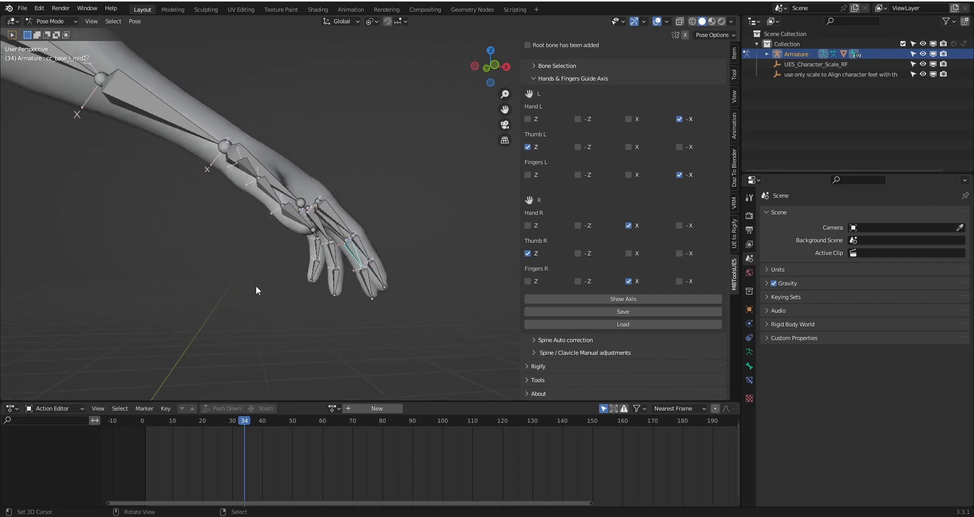
# - Select the right middle finger's second bone and examine the X and Z axis directions along the right fingers
pyautogui.keyDown('shift'); pyautogui.moveTo(256, 290); pyautogui.dragTo(477, 284, button='middle'); pyautogui.keyUp('shift')
pyautogui.scroll(7, 309, 275)
pyautogui.keyDown('shift'); pyautogui.moveTo(284, 263); pyautogui.dragTo(290, 234, button='middle'); pyautogui.keyUp('shift')
pyautogui.scroll(2, 348, 237)
pyautogui.rightClick(270, 245)
pyautogui.moveTo(209, 222); pyautogui.dragTo(325, 284, button='middle')
pyautogui.keyDown('shift'); pyautogui.moveTo(325, 284); pyautogui.dragTo(385, 296, button='middle'); pyautogui.keyUp('shift')
pyautogui.scroll(2, 355, 277)
pyautogui.moveTo(319, 252); pyautogui.dragTo(327, 297, button='middle')
pyautogui.moveTo(327, 297)
pyautogui.keyDown('shift'); pyautogui.mouseDown(button='middle')
pyautogui.moveTo(369, 310)
pyautogui.moveTo(375, 267)
pyautogui.moveTo(311, 290)
pyautogui.mouseUp(button='middle'); pyautogui.keyUp('shift')
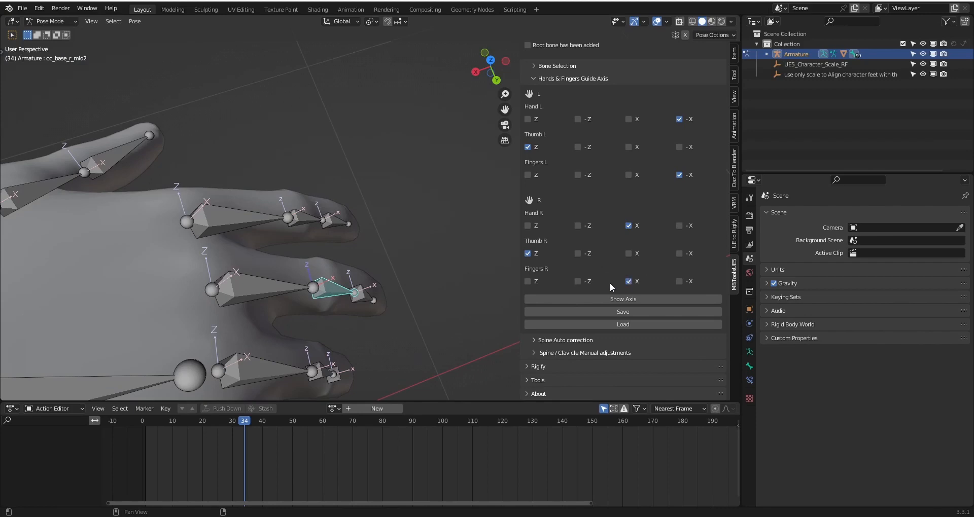
pyautogui.moveTo(316, 284); pyautogui.dragTo(347, 285, button='middle')
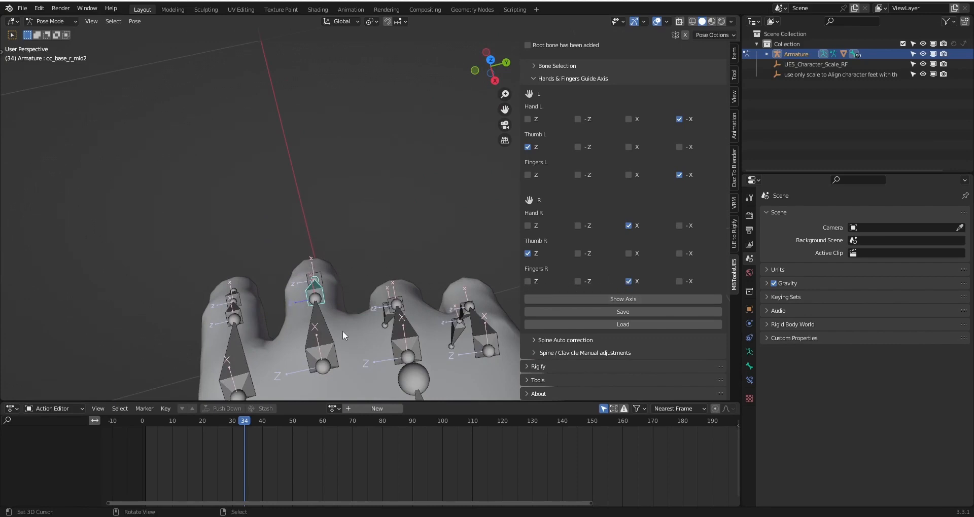
# - Return from the right hand to the whole character and switch the armature from Pose Mode to Object Mode
pyautogui.moveTo(344, 336); pyautogui.dragTo(285, 258, button='middle')
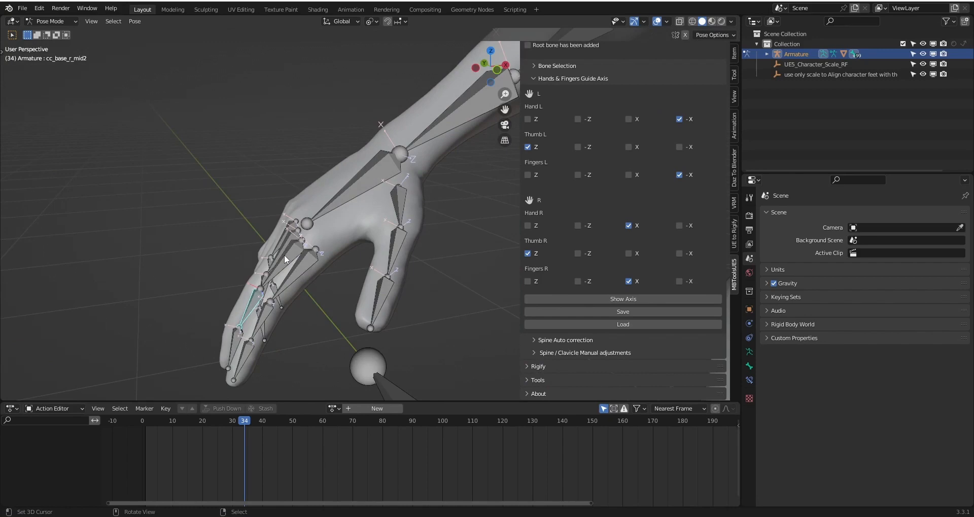
pyautogui.moveTo(284, 255); pyautogui.dragTo(629, 281, button='middle')
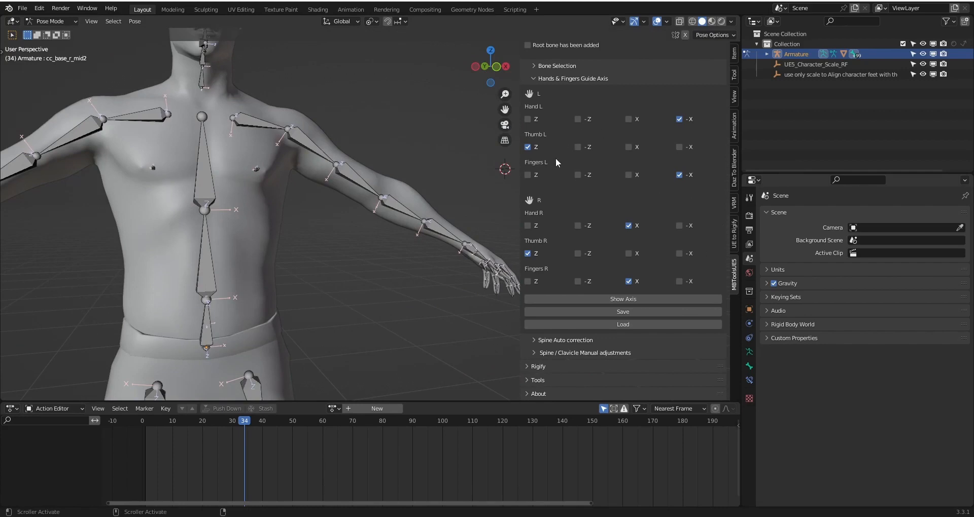
pyautogui.scroll(-6, 365, 200)
pyautogui.hotkey('ctrl', 'Tab')
pyautogui.scroll(5, 688, 219)
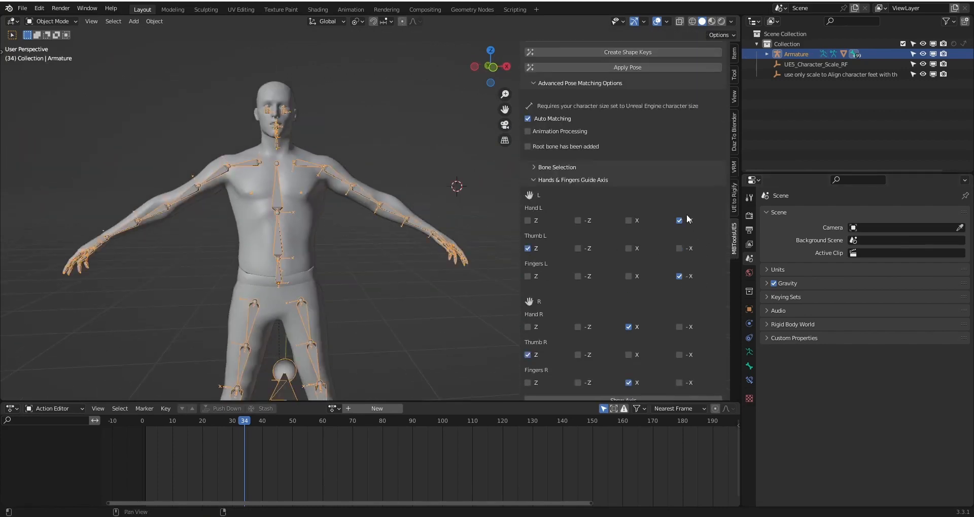
# - Review the UE5 Rig Creation Options, including the hands and fingers guide axis option, and the rig creation and armature target settings
pyautogui.scroll(10, 689, 219)
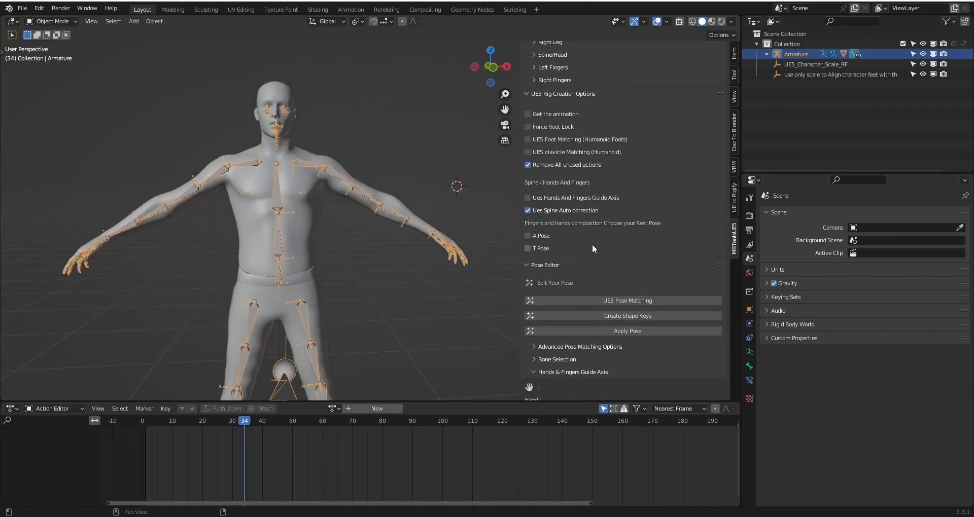
pyautogui.scroll(7, 592, 245)
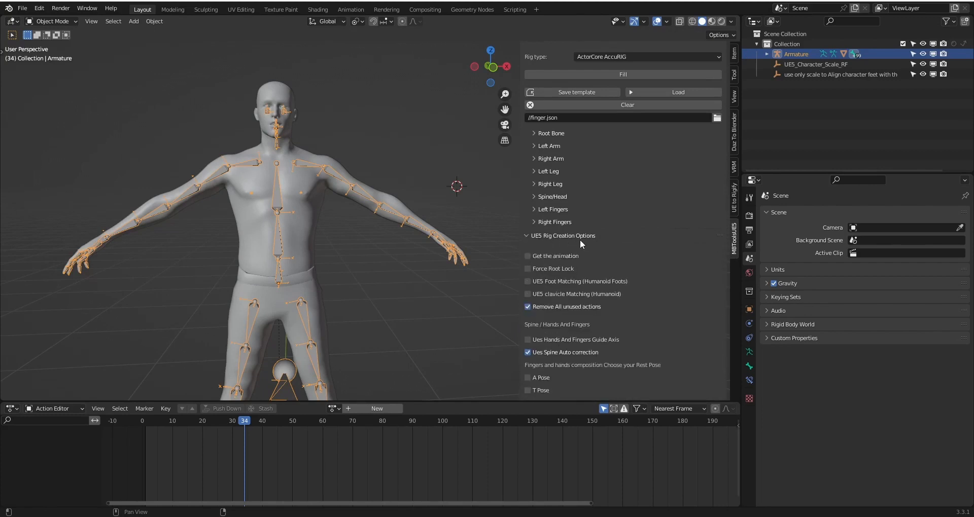
pyautogui.scroll(-3, 649, 269)
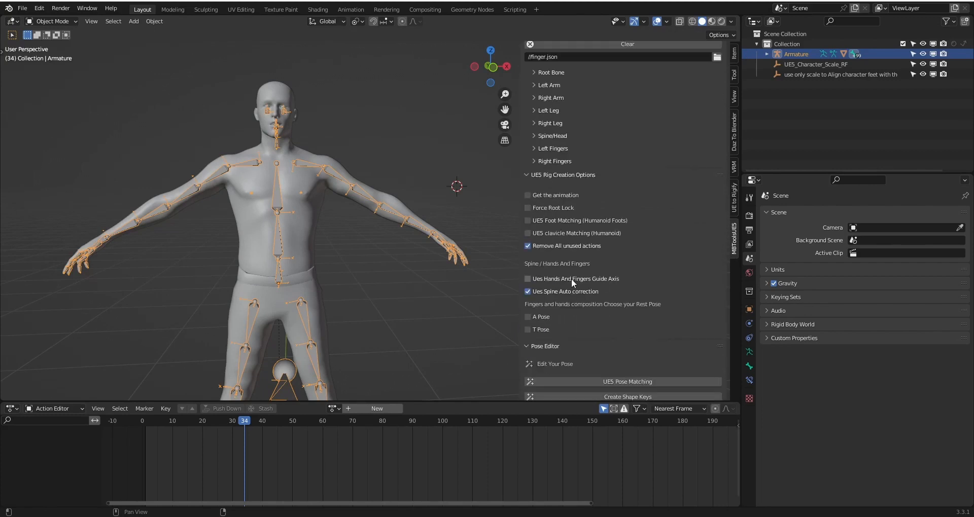
pyautogui.scroll(14, 605, 278)
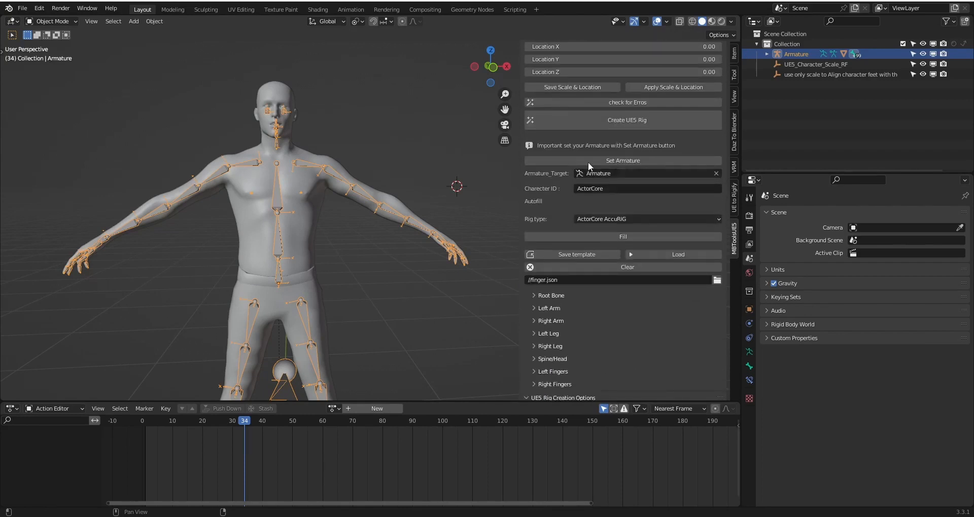